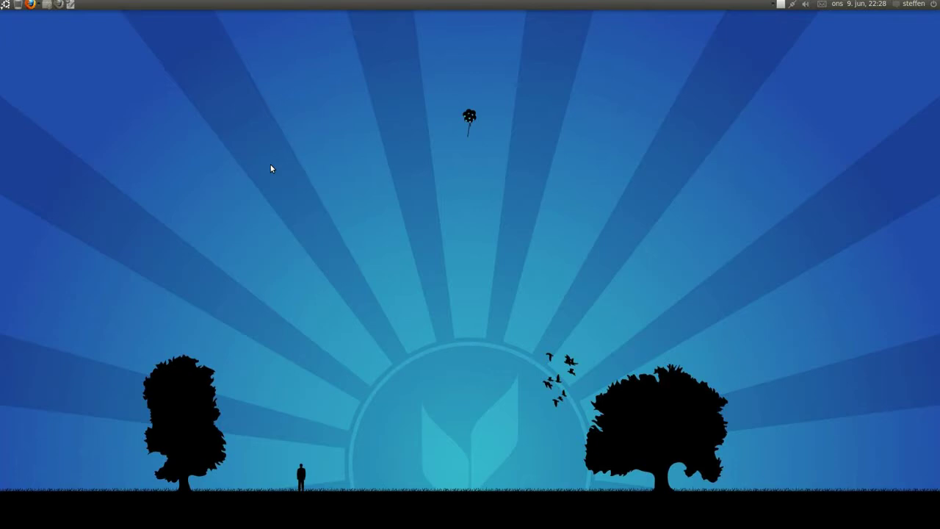
# Open the Scheduled tasks tool and start a new recurrently launching task with the description "Moving"
pyautogui.click(6, 6)
pyautogui.moveTo(45, 87)
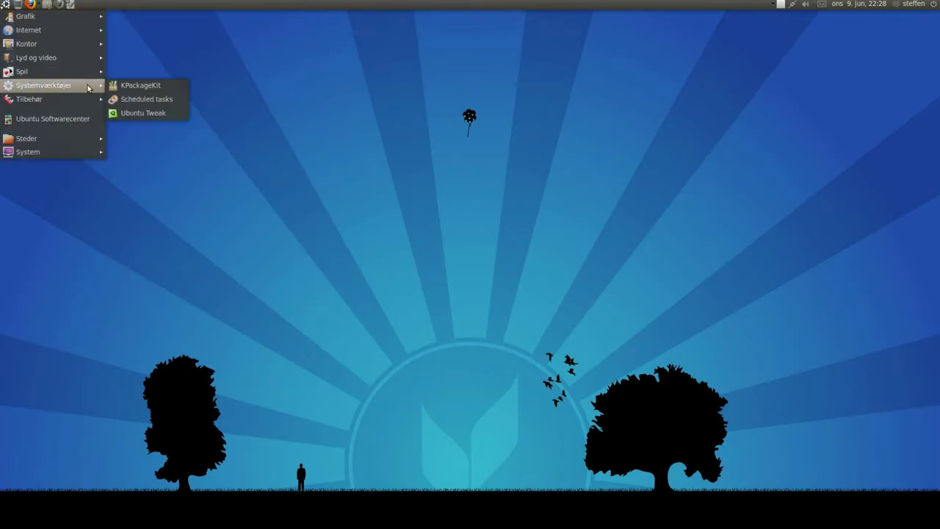
pyautogui.click(139, 103)
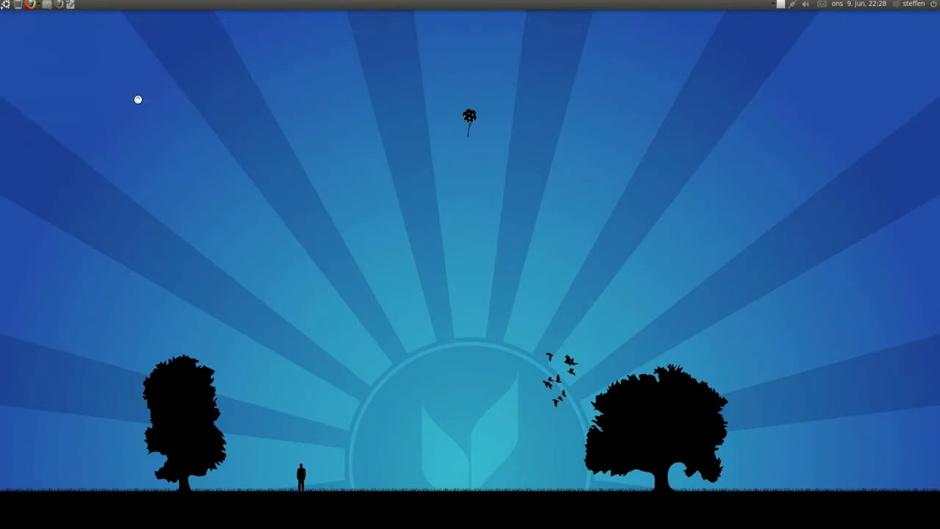
pyautogui.click(263, 118)
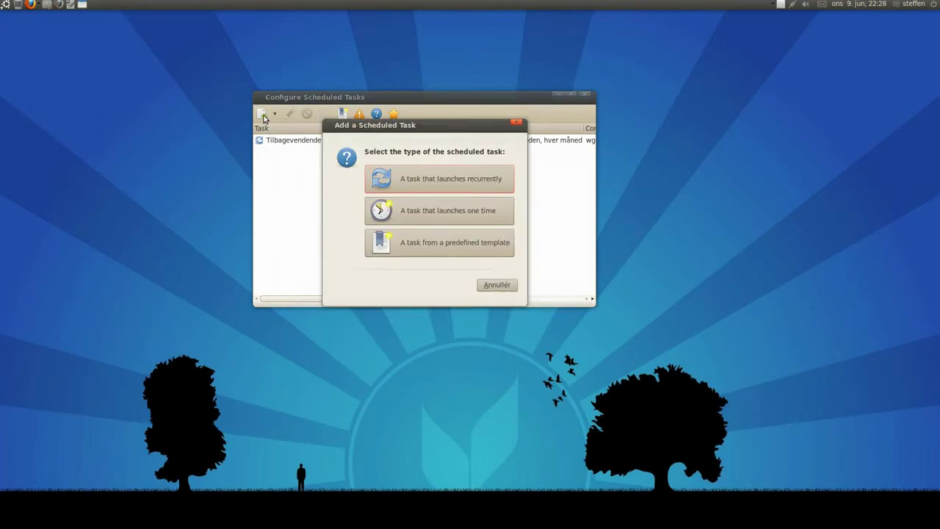
pyautogui.click(453, 188)
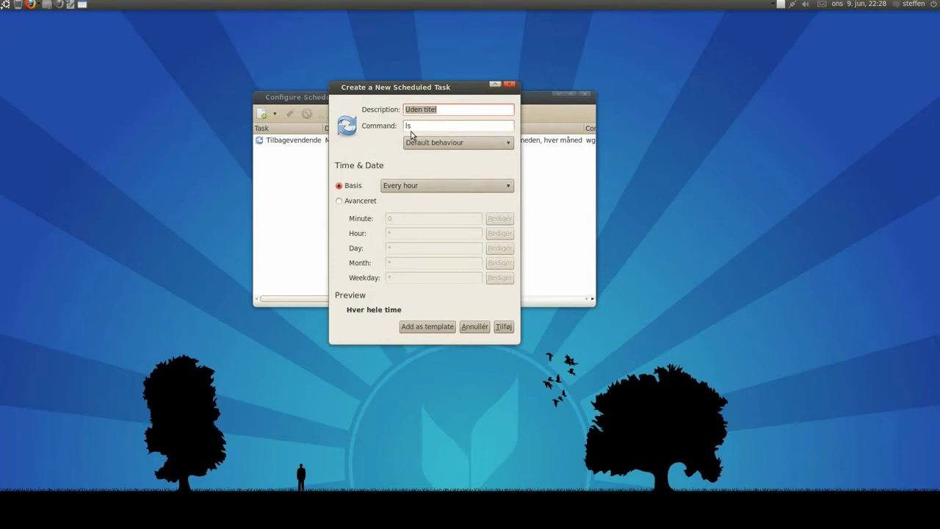
pyautogui.write('Moving')
pyautogui.press('Tab')
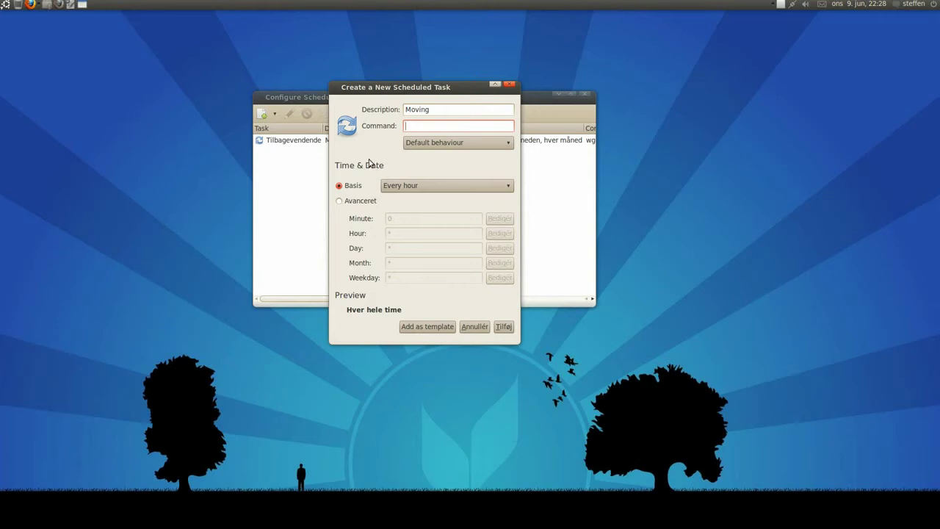
pyautogui.moveTo(82, 5)
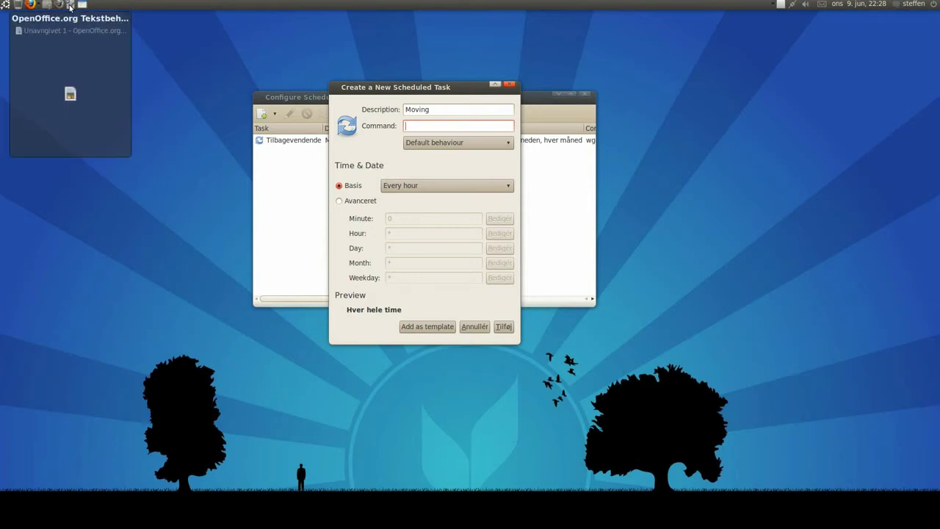
pyautogui.click(73, 30)
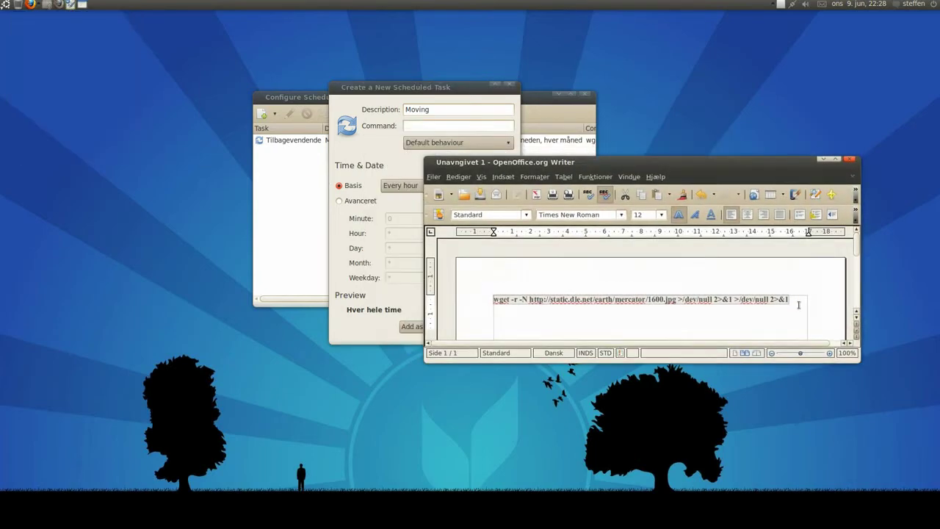
pyautogui.click(798, 304)
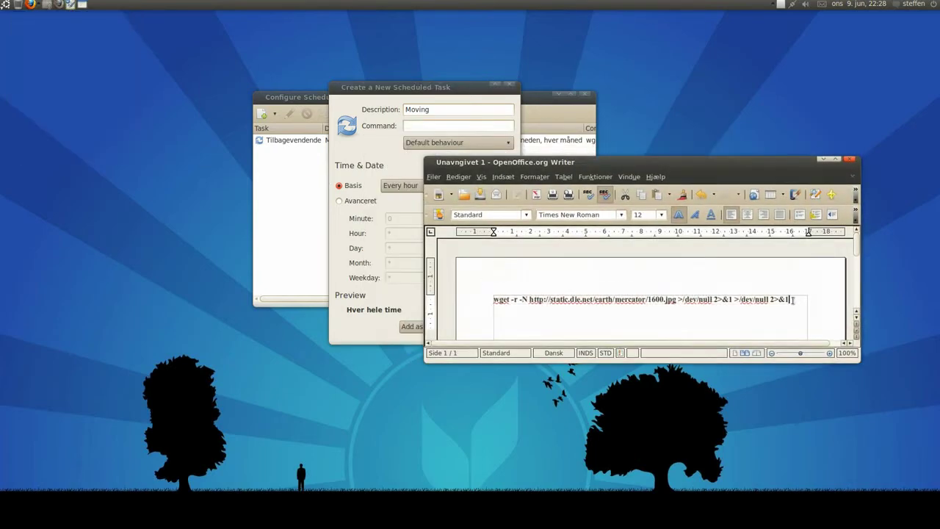
pyautogui.keyDown('shift'); pyautogui.click(528, 298); pyautogui.keyUp('shift')
pyautogui.moveTo(800, 324); pyautogui.dragTo(491, 292)
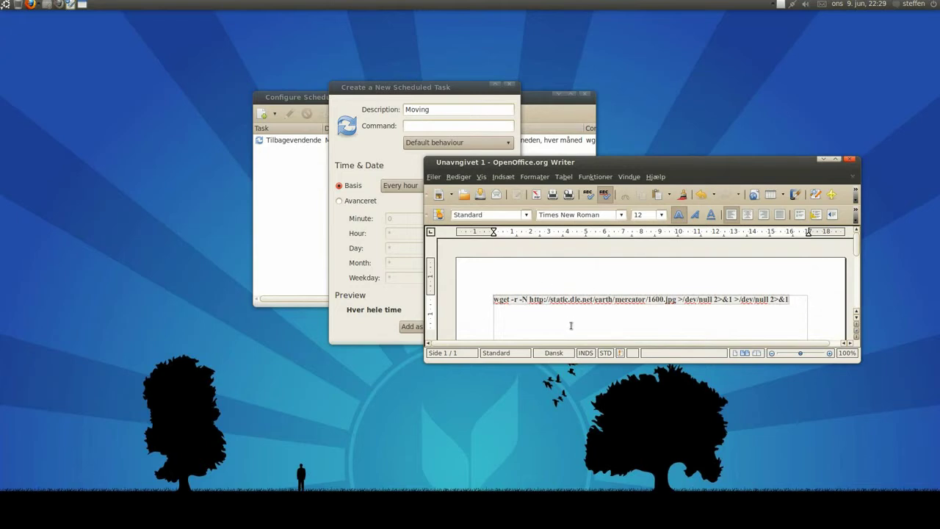
pyautogui.rightClick(576, 302)
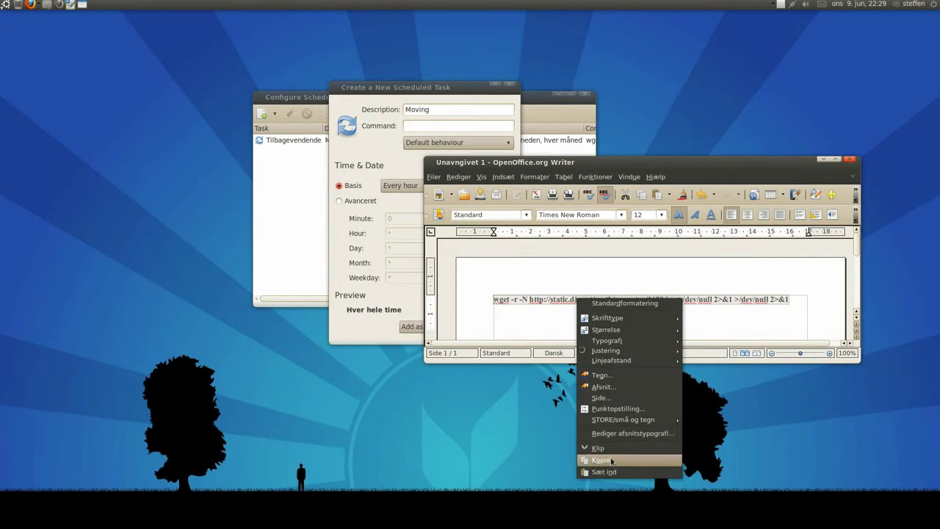
pyautogui.click(609, 460)
pyautogui.click(822, 159)
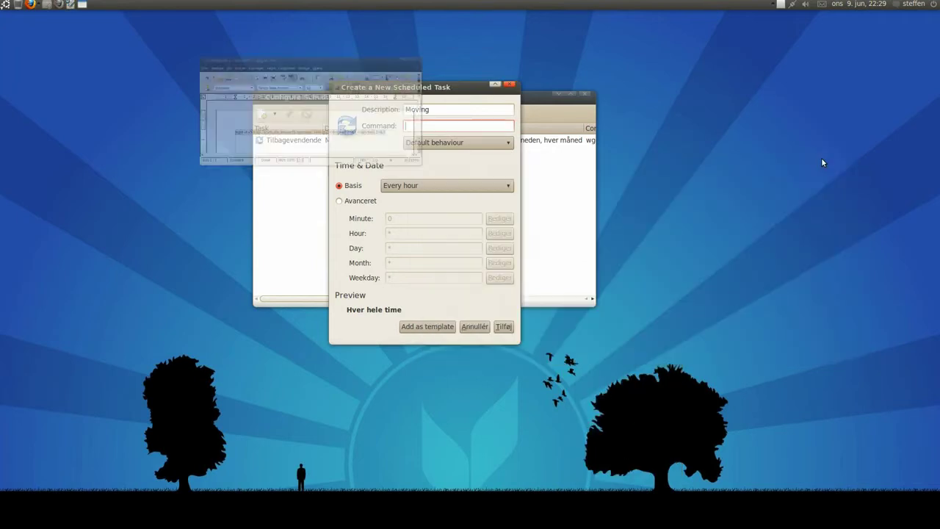
pyautogui.rightClick(480, 130)
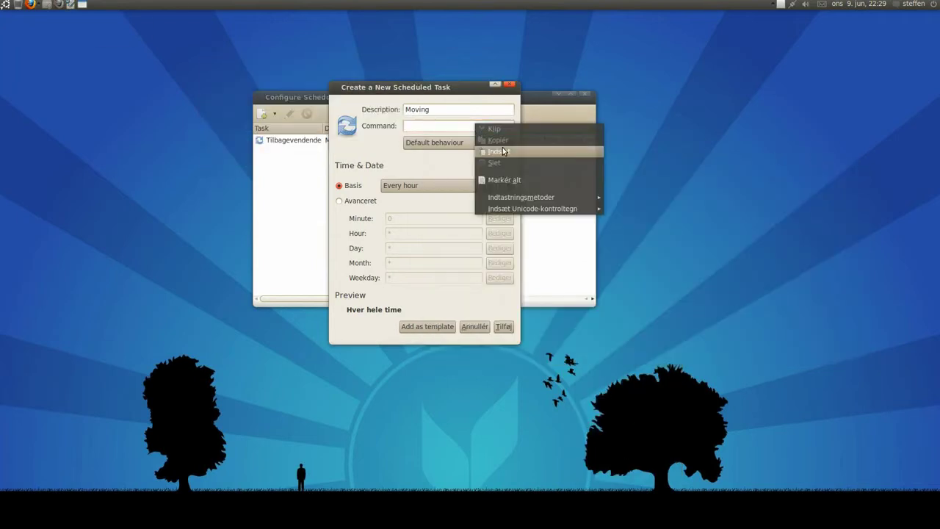
pyautogui.click(499, 151)
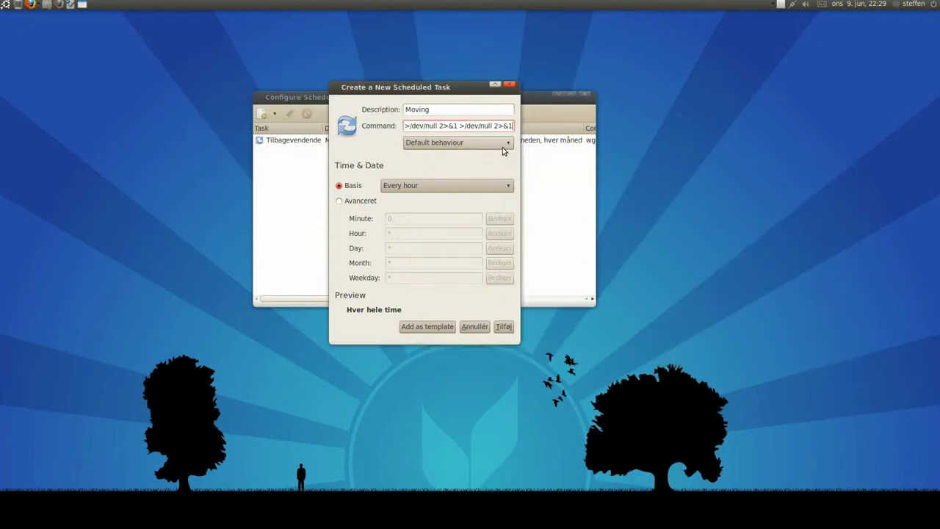
# Set the task to Suppress output with an advanced schedule at a step width of 3 hours, and discard the new task
pyautogui.click(409, 145)
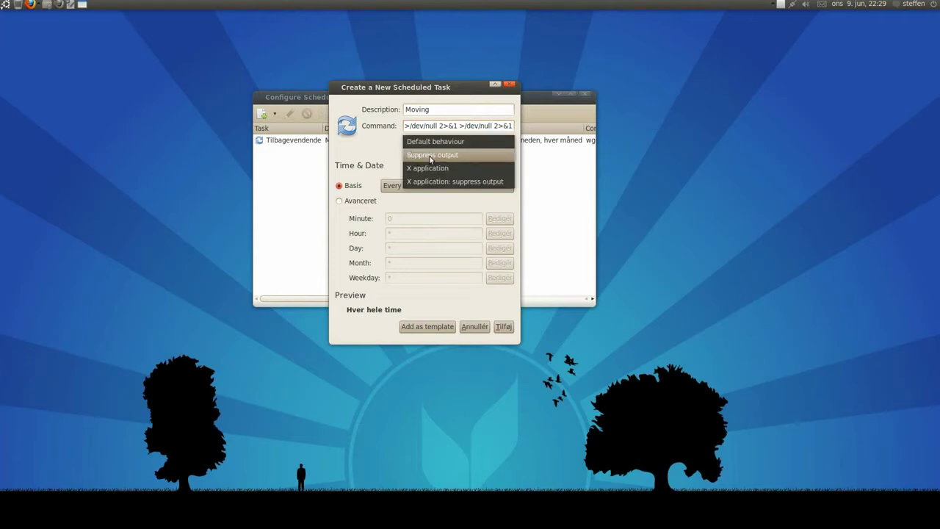
pyautogui.click(431, 156)
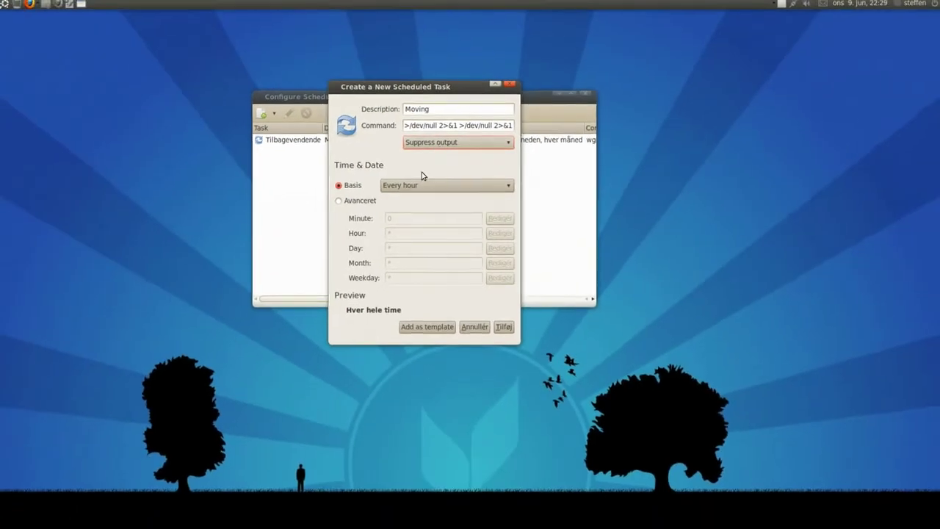
pyautogui.click(345, 204)
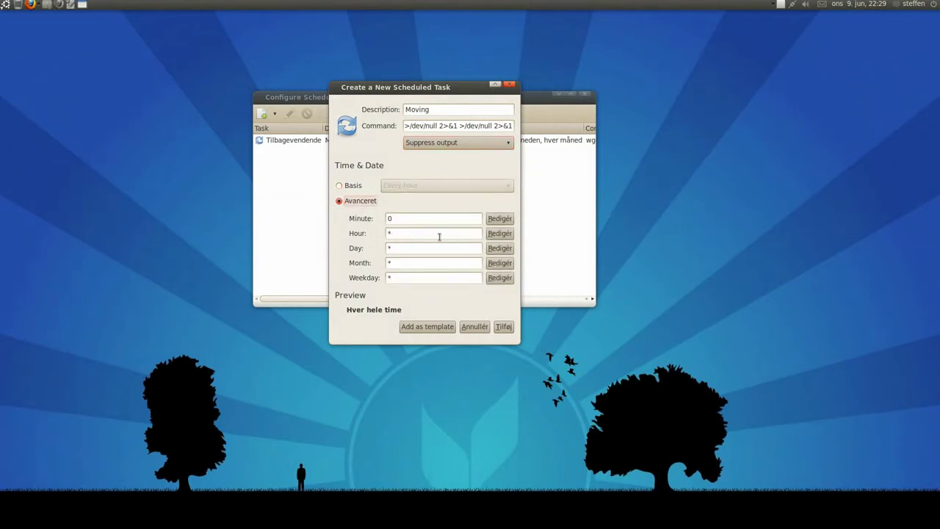
pyautogui.click(499, 233)
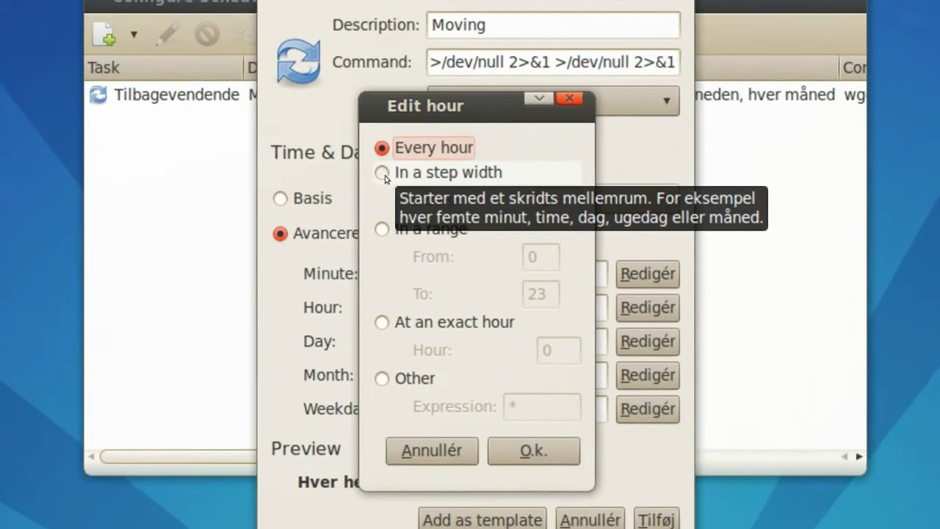
pyautogui.click(383, 173)
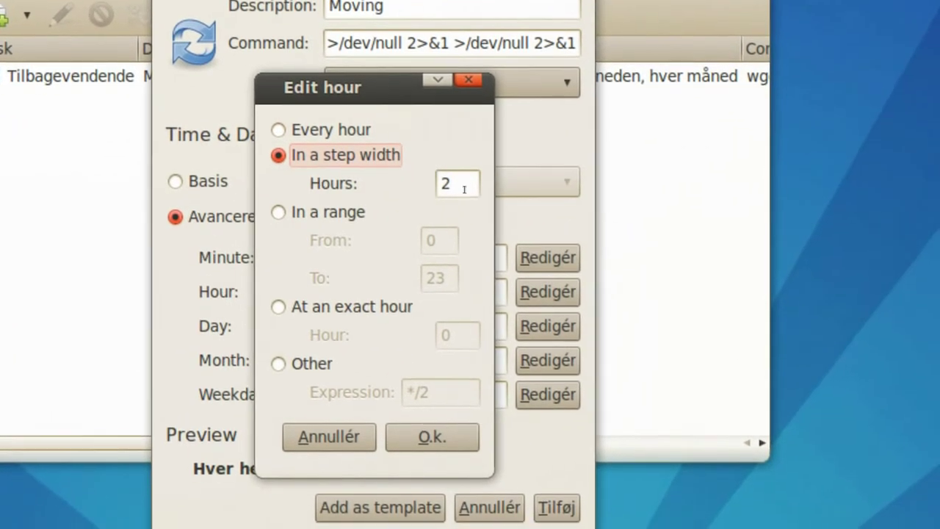
pyautogui.moveTo(456, 185); pyautogui.dragTo(432, 193)
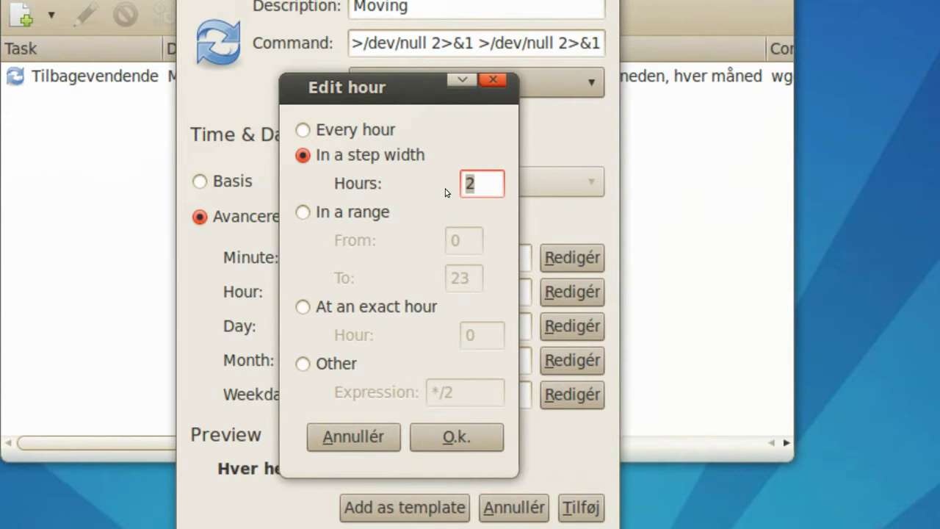
pyautogui.write('3')
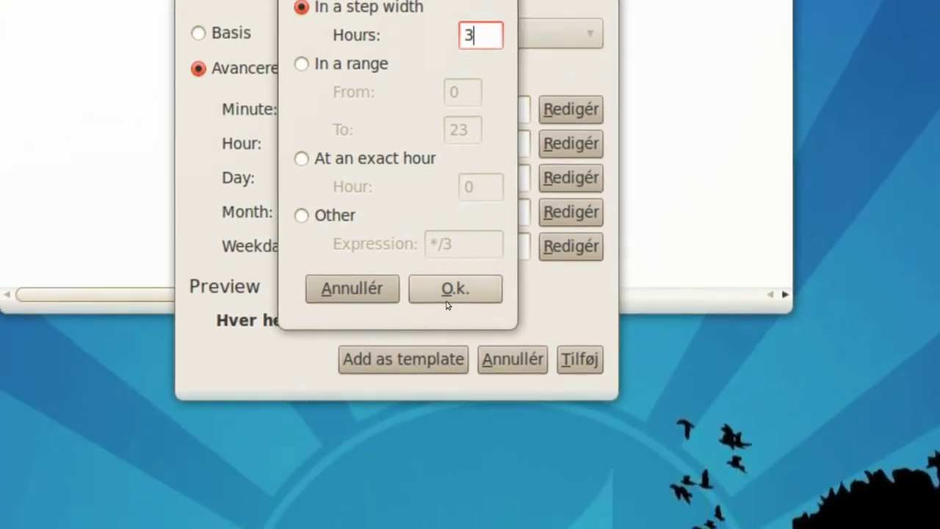
pyautogui.click(457, 389)
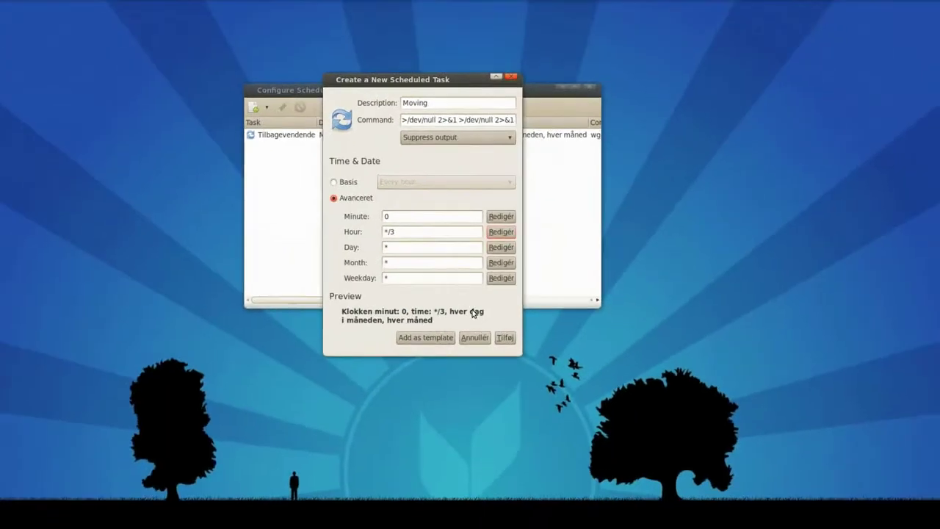
pyautogui.click(494, 432)
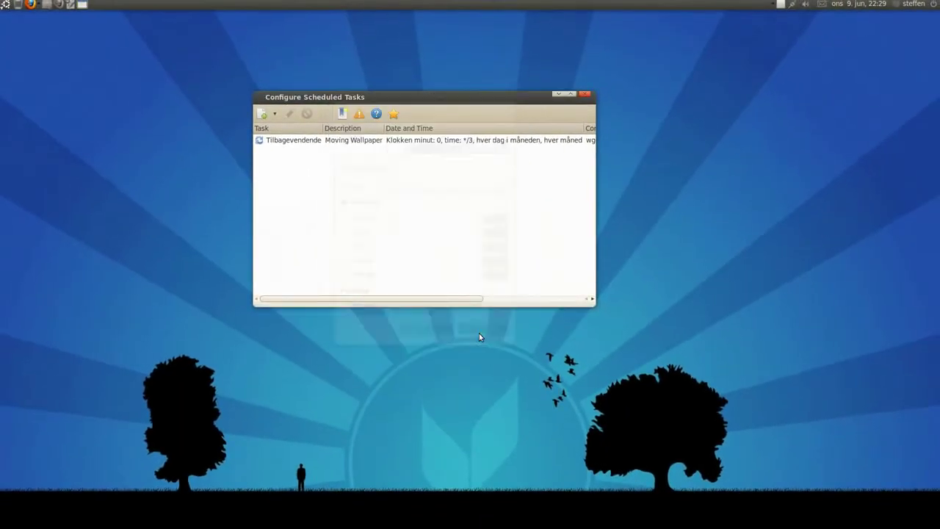
# Request a one-time run of the existing Moving Wallpaper task and cancel the request
pyautogui.click(382, 144)
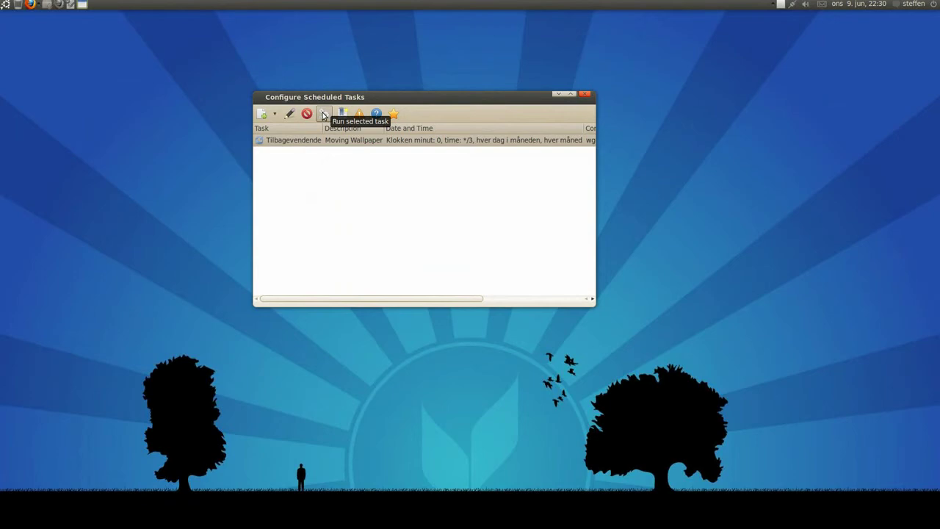
pyautogui.click(323, 115)
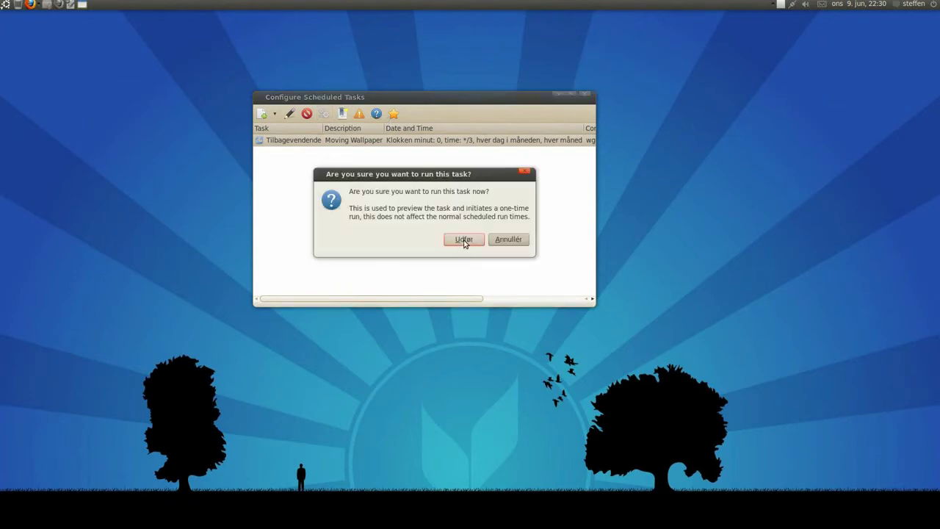
pyautogui.click(508, 242)
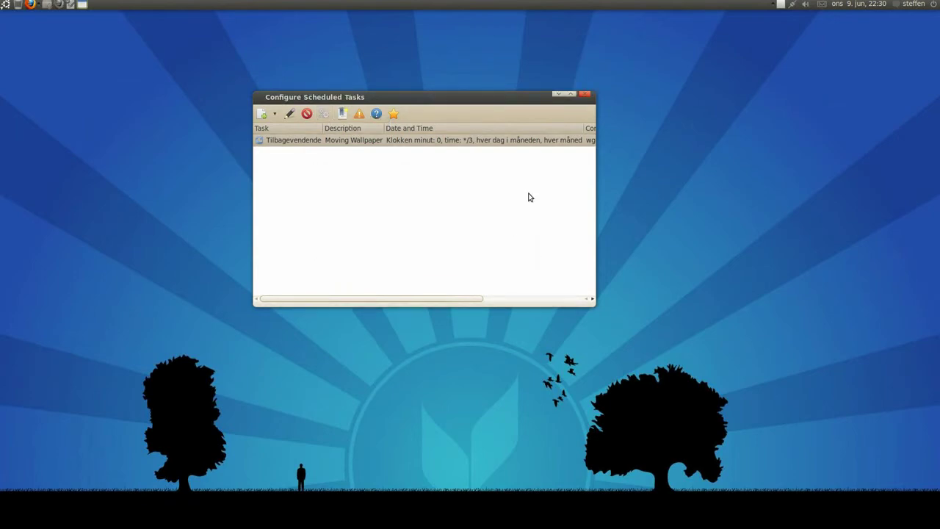
# Minimize the scheduled tasks window and open the desktop background settings, enlarging and repositioning their window
pyautogui.click(557, 95)
pyautogui.rightClick(391, 146)
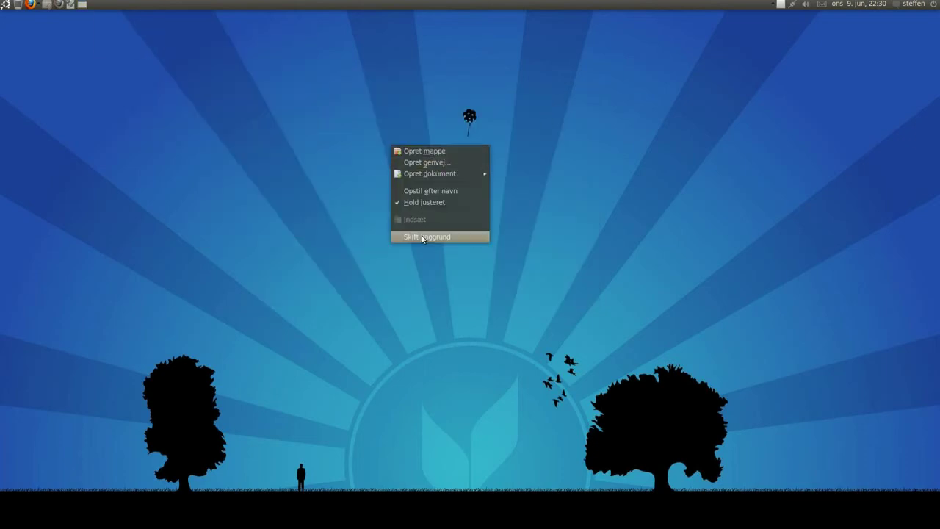
pyautogui.click(422, 236)
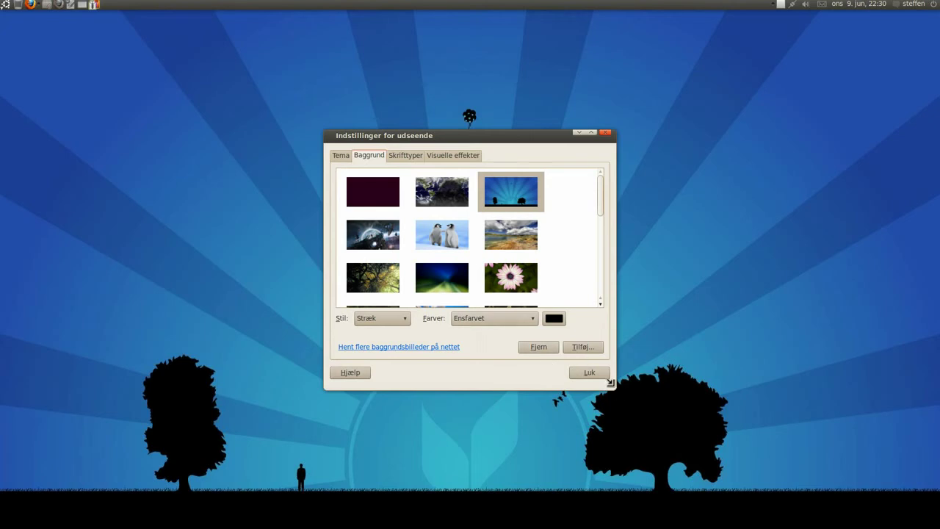
pyautogui.moveTo(615, 394); pyautogui.dragTo(804, 431)
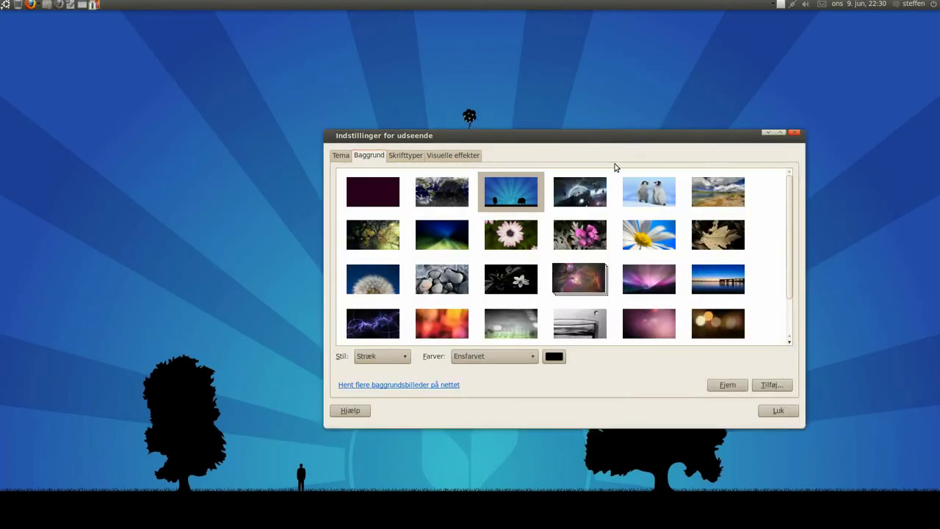
pyautogui.moveTo(604, 134); pyautogui.dragTo(483, 82)
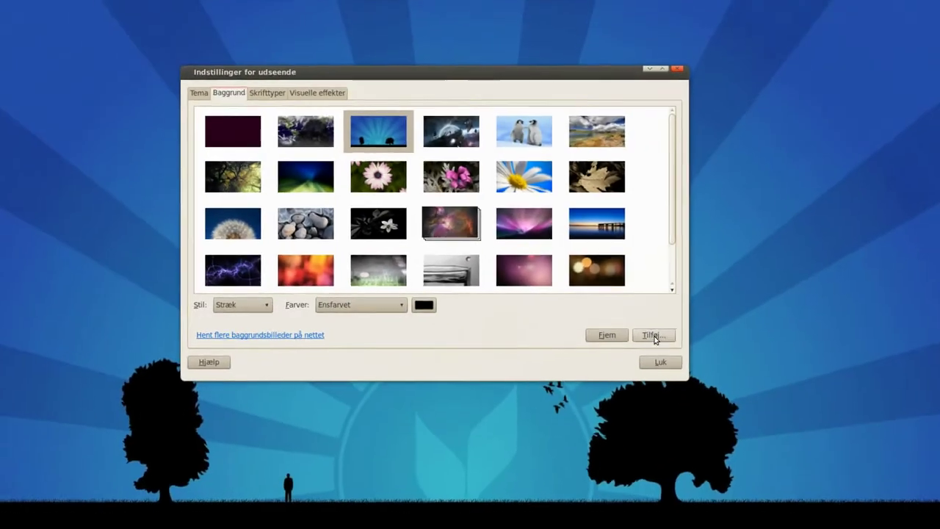
# Start adding a desktop background image and browse the home folder, toggling the display of hidden files
pyautogui.click(652, 335)
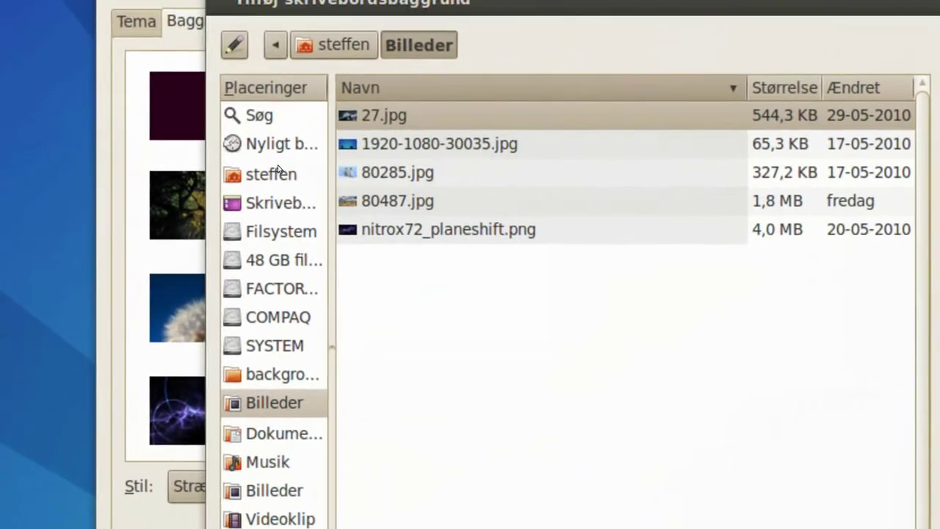
pyautogui.click(277, 161)
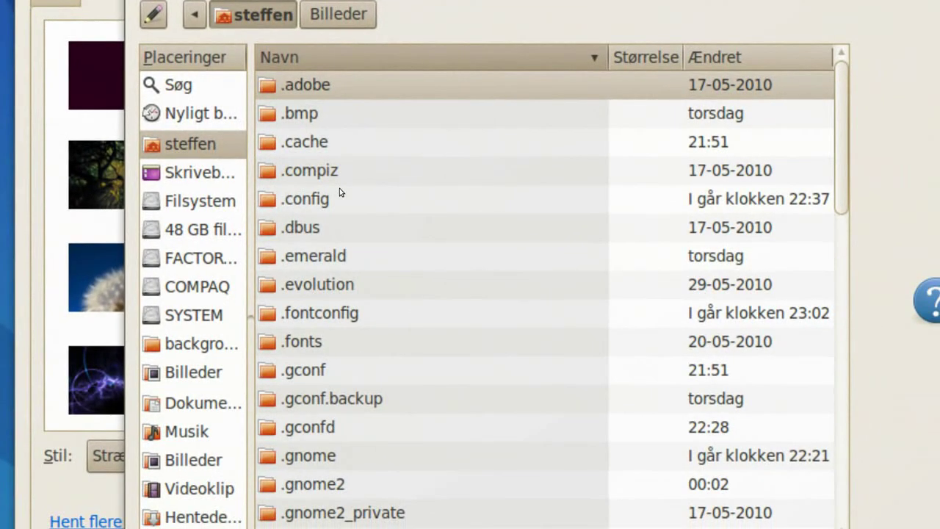
pyautogui.hotkey('ctrl', 'h')
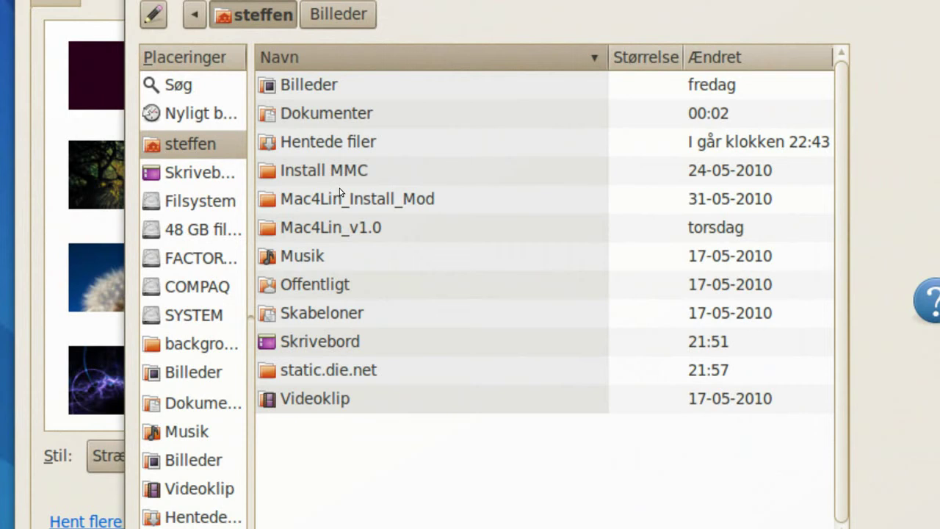
pyautogui.hotkey('ctrl', 'h')
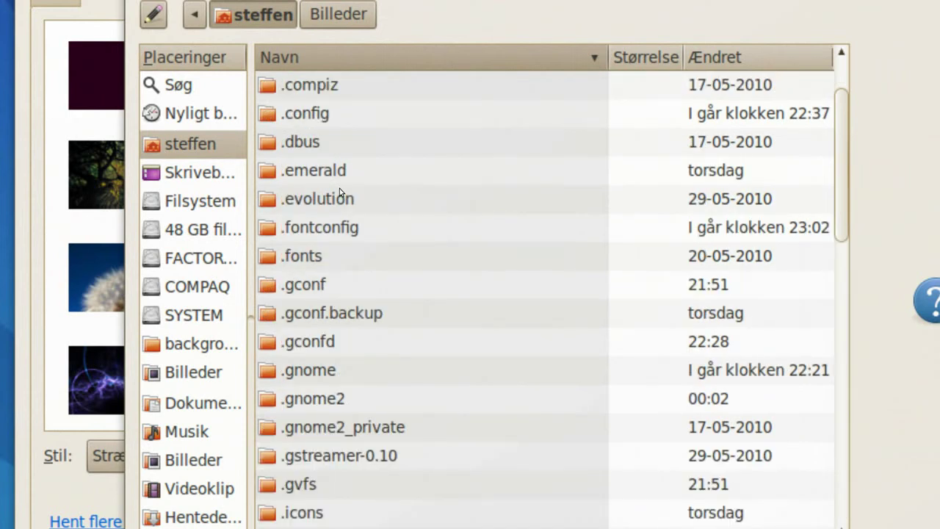
pyautogui.scroll(-10, 341, 195)
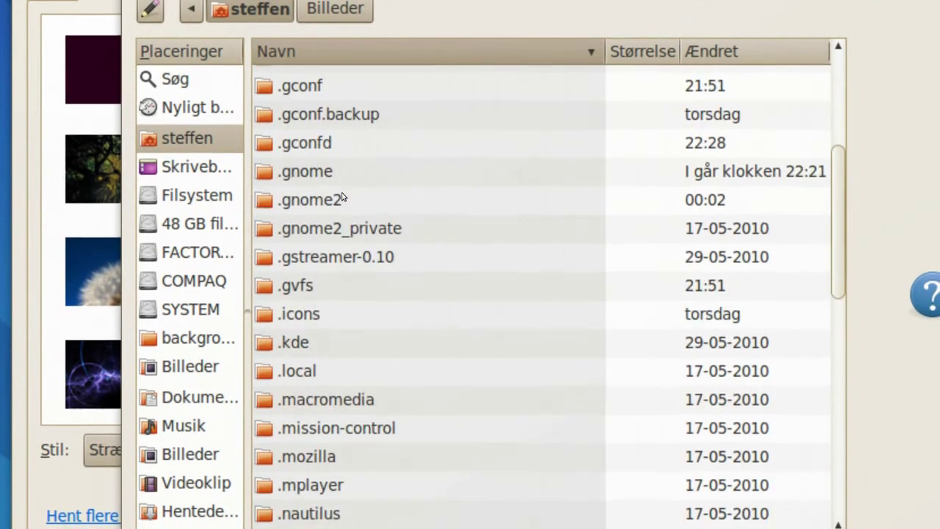
pyautogui.scroll(-1, 349, 284)
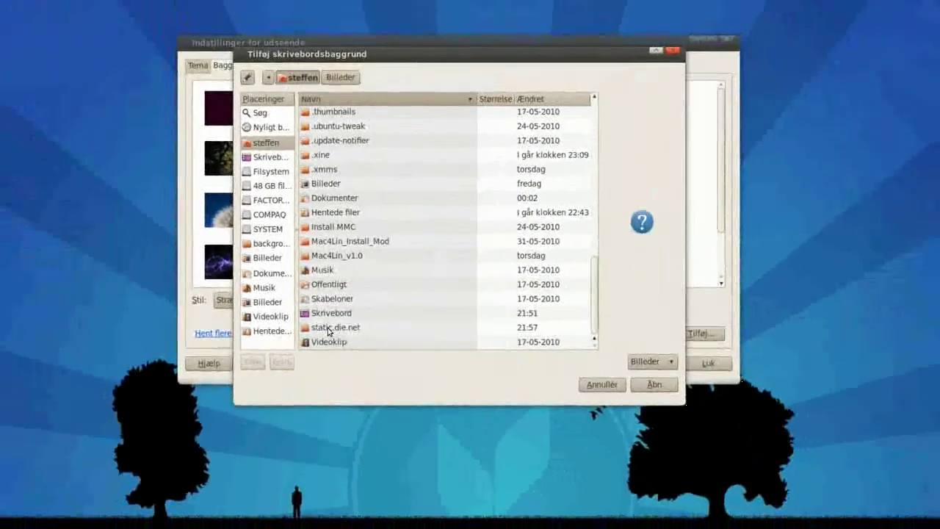
# Add 1600.jpg from static.die.net/earth/mercator as the desktop background and close the appearance settings
pyautogui.doubleClick(327, 329)
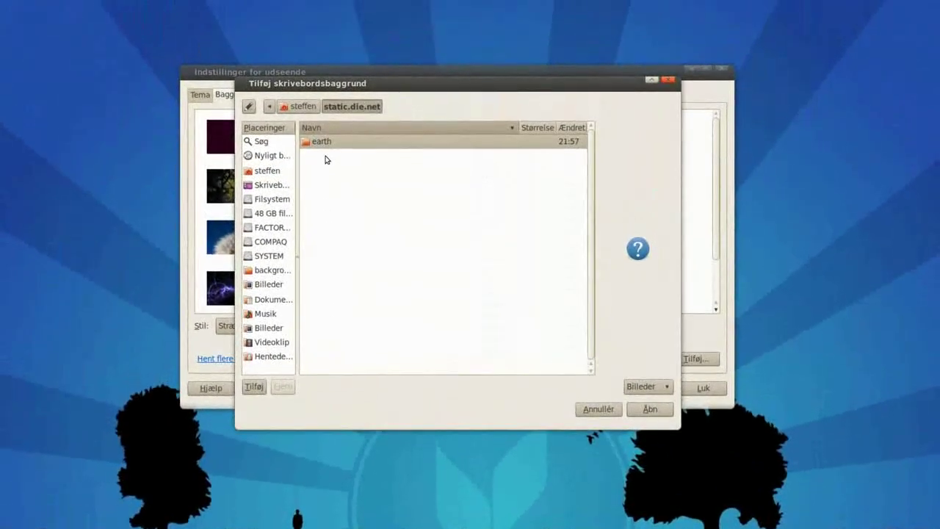
pyautogui.doubleClick(323, 144)
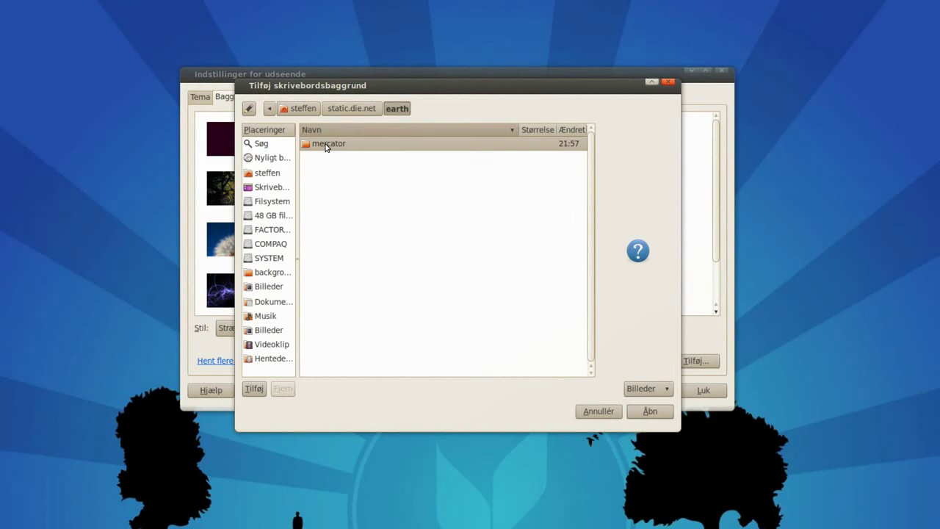
pyautogui.doubleClick(326, 145)
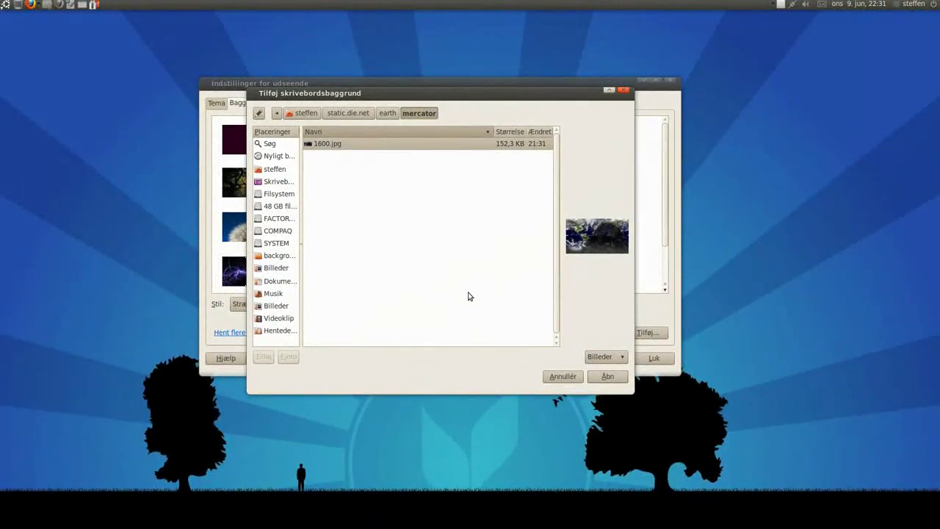
pyautogui.click(604, 378)
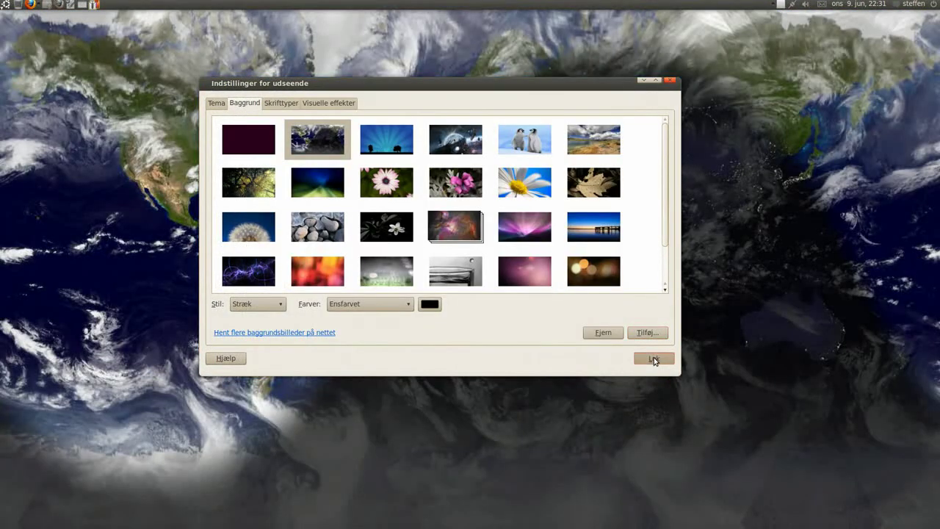
pyautogui.click(654, 359)
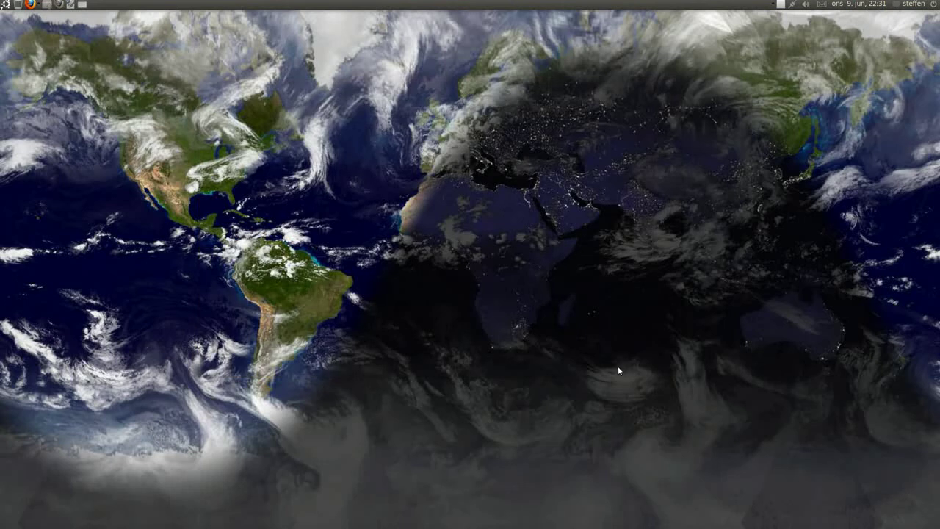